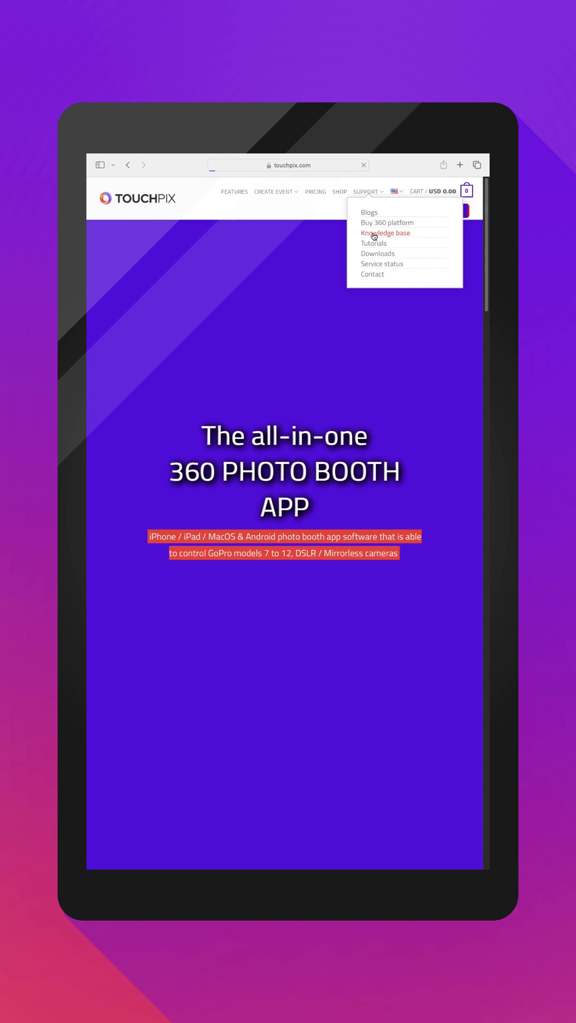
scroll(374, 236, "down", 5)
scroll(375, 304, "down", 5)
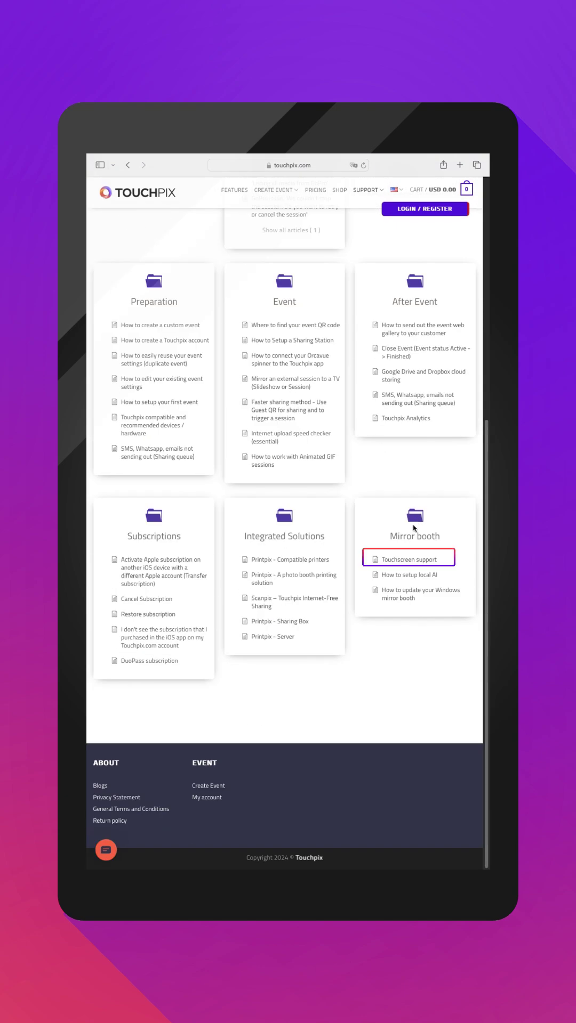
- Download the macOS 10.14+ upddui.dmg utility from Touch-Base's Touchscreen support page and check its progress
left_click(405, 561)
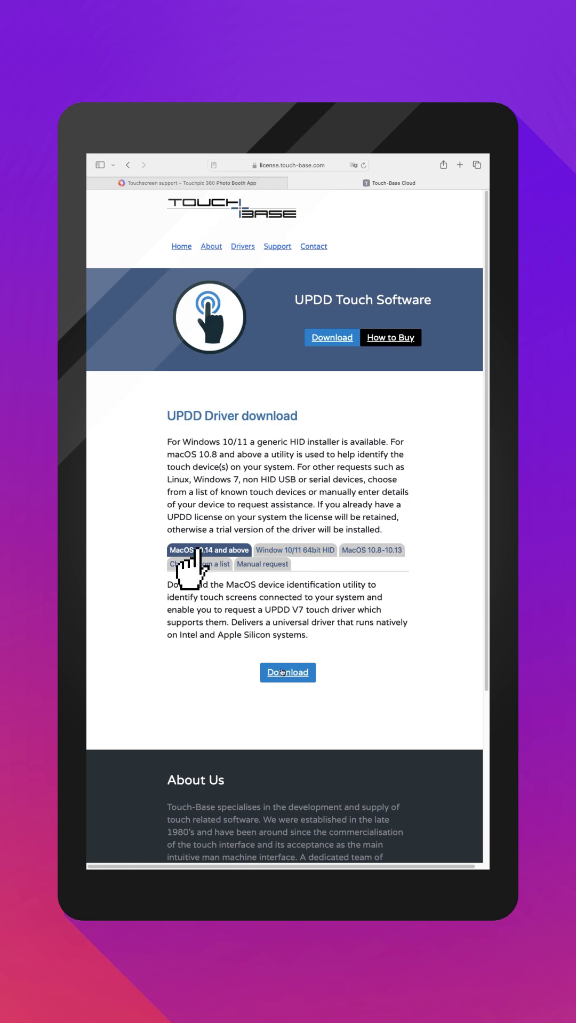
left_click(274, 674)
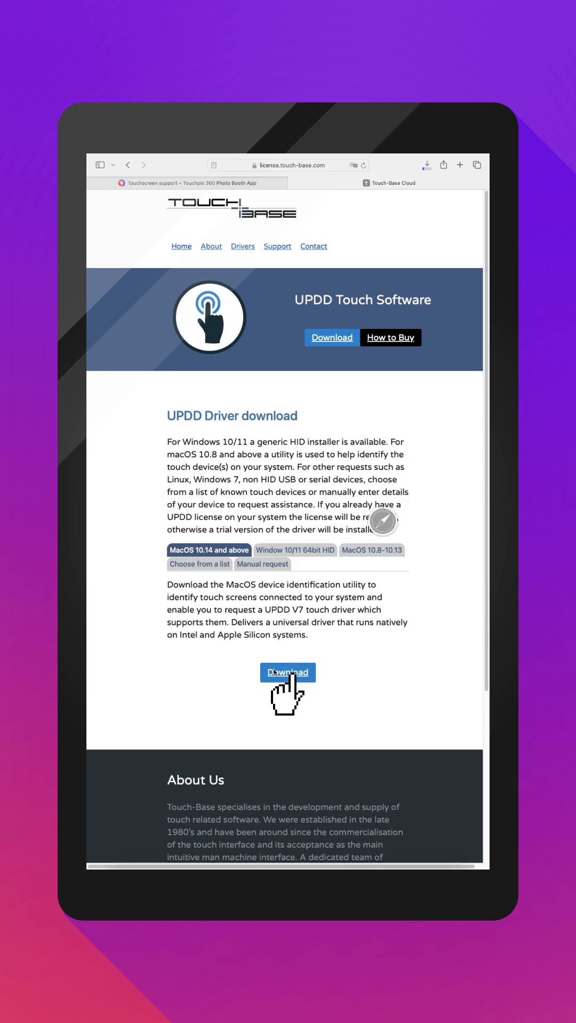
left_click(429, 169)
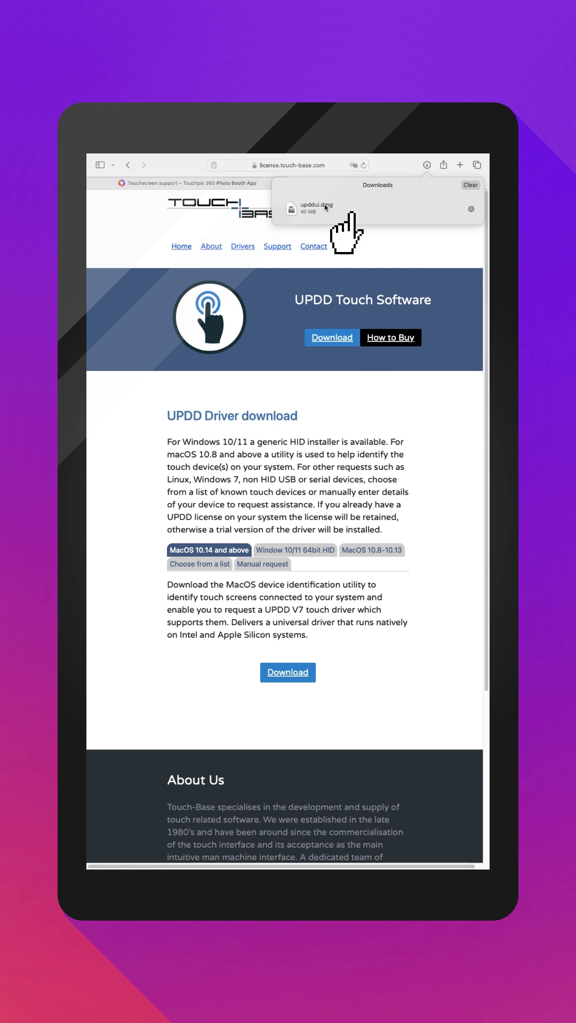
- Launch the upddui utility, set the device model to 'I'm not sure', and fill the contact fields
double_click(330, 206)
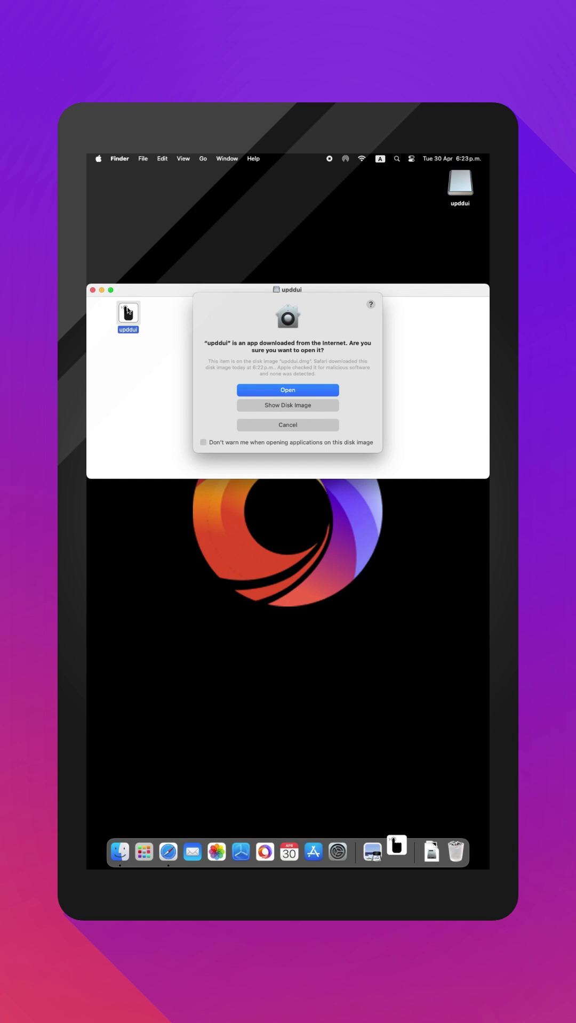
left_click(258, 394)
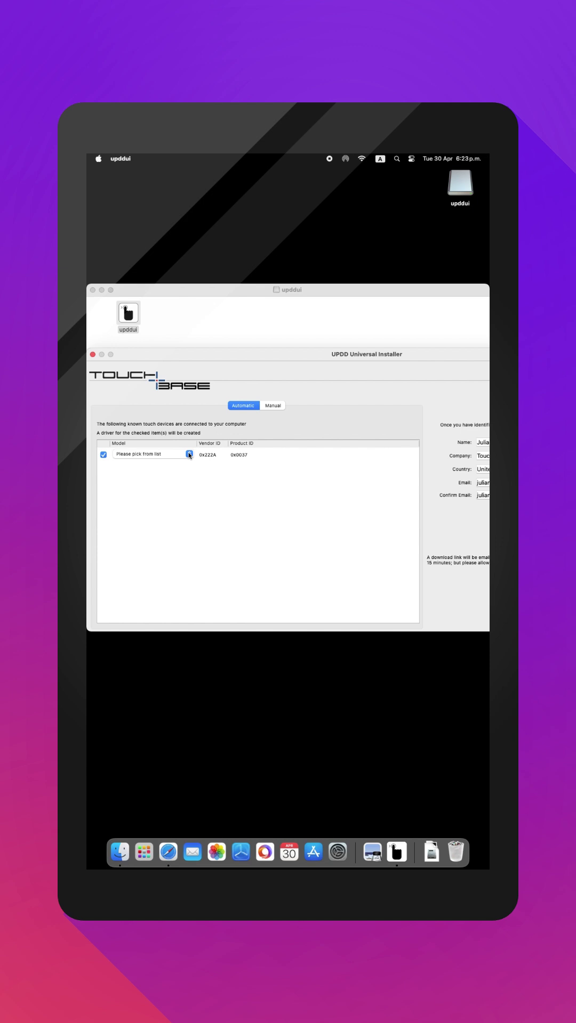
left_click(188, 454)
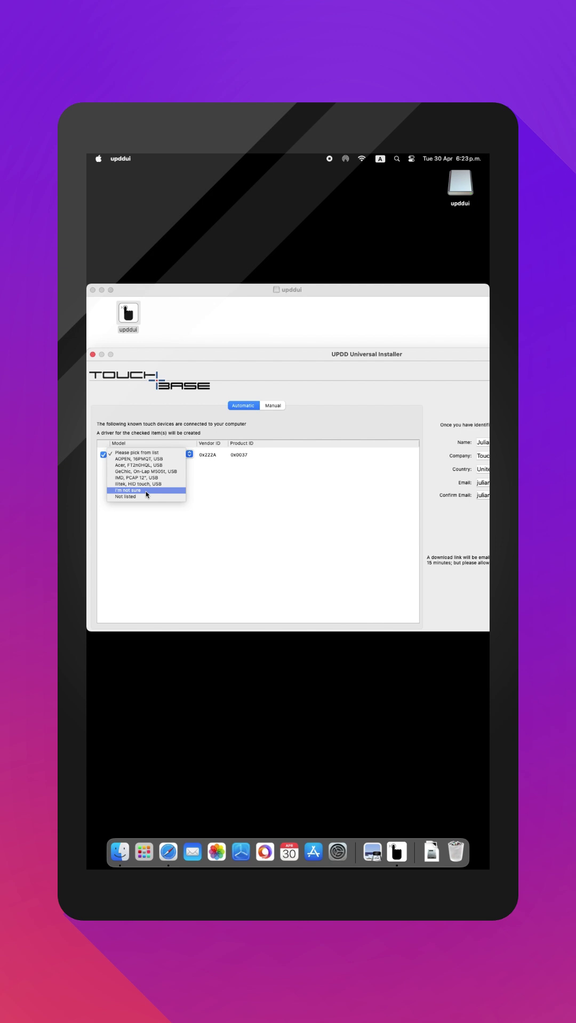
left_click(148, 493)
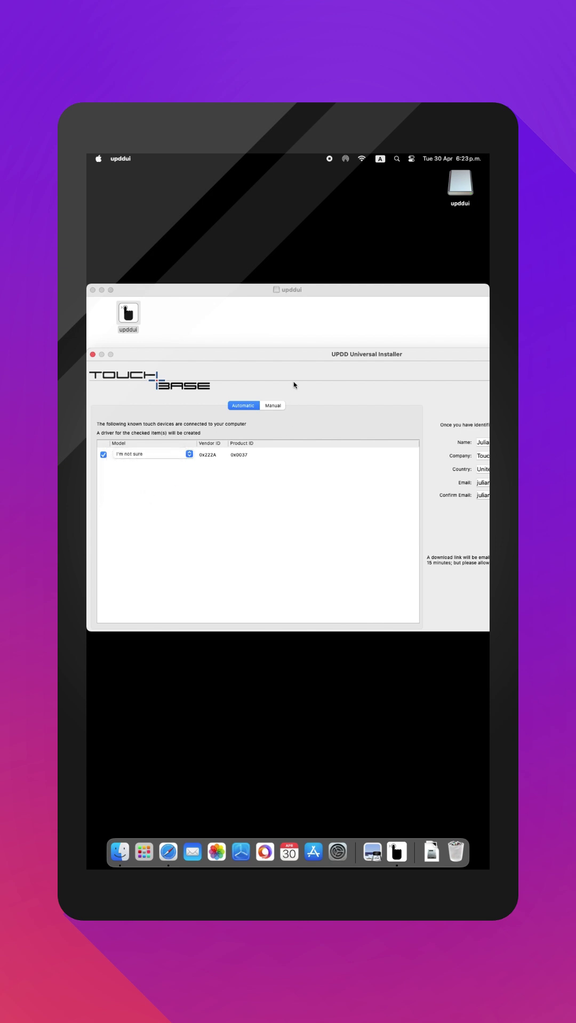
left_click_drag(302, 362, 140, 357)
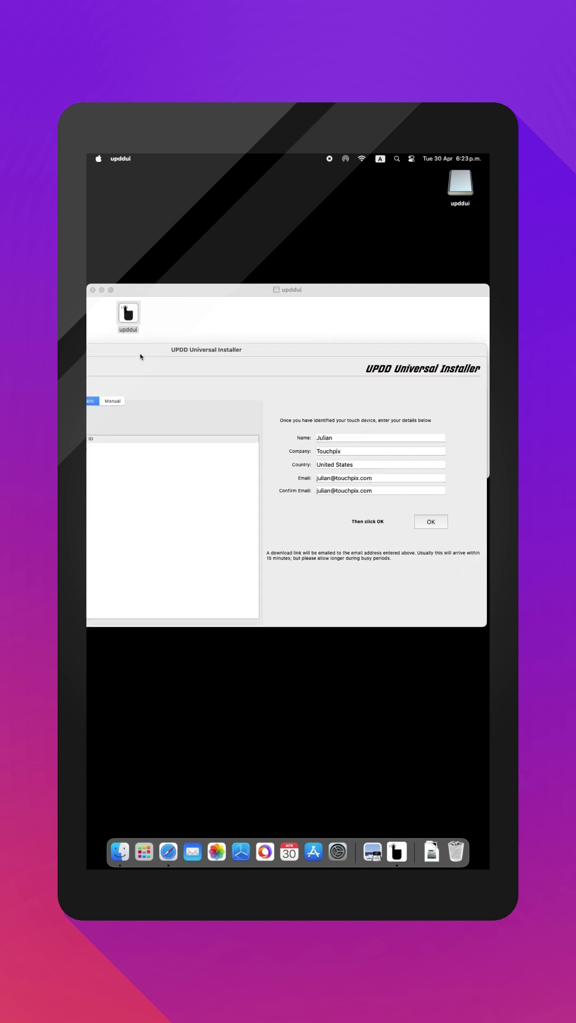
key("Tab")
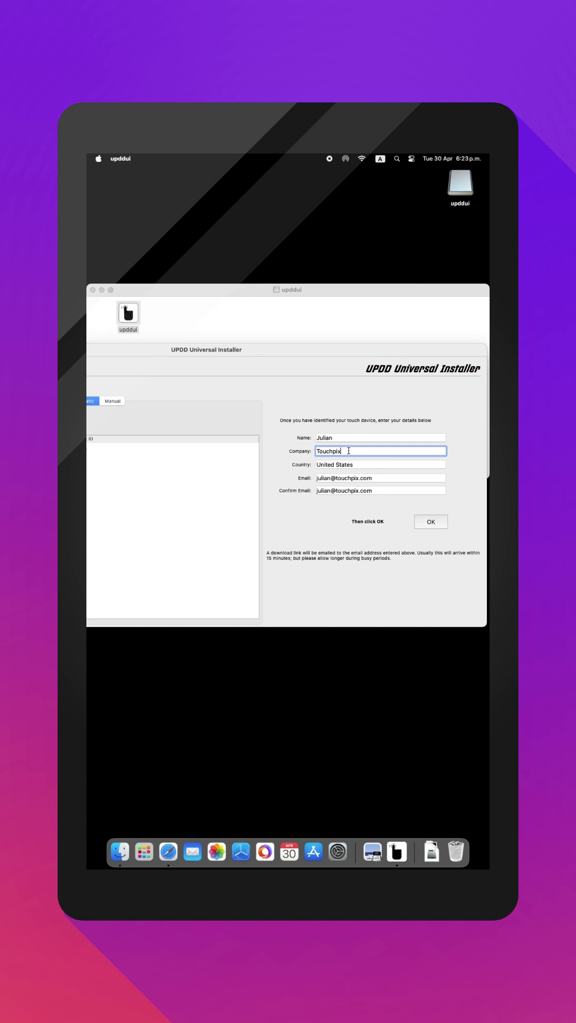
key("Tab")
key("Tab")
key("Tab")
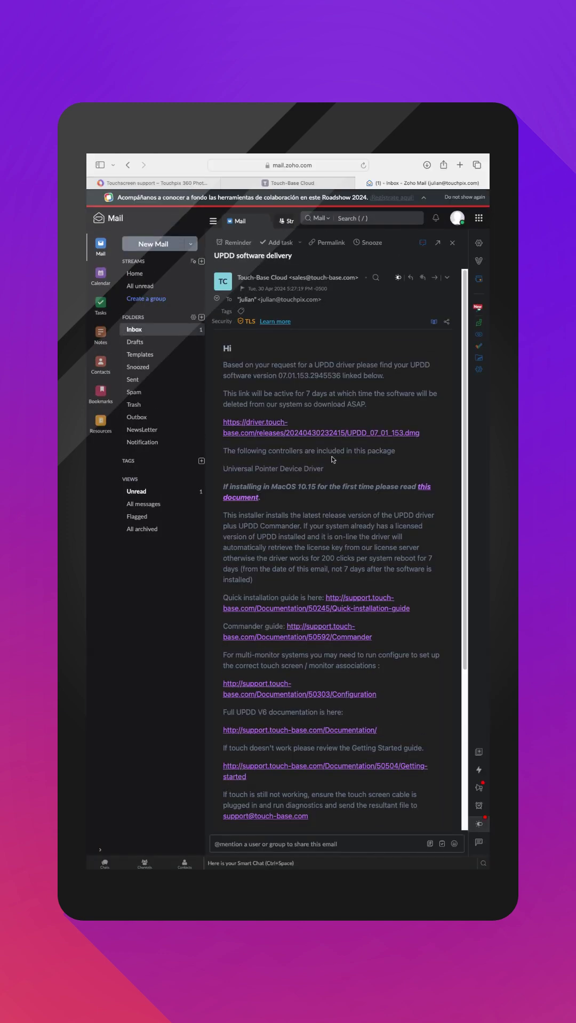
- Download UPDD_07_01_153.dmg from the link in the UPDD software delivery email
left_click(275, 425)
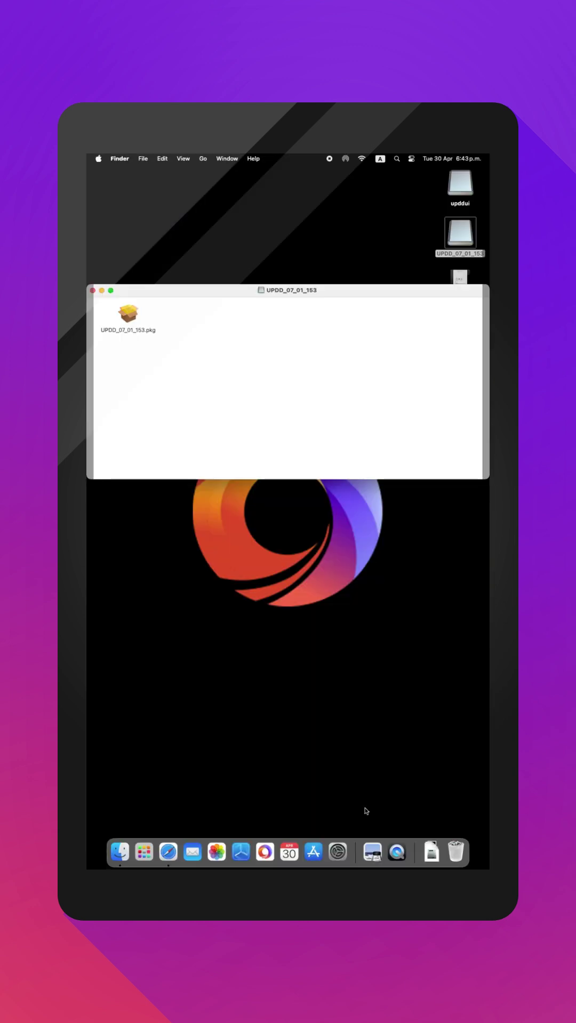
- Run UPDD_07_01_153.pkg as a standard install on Macintosh HD, authorizing with the administrator password
double_click(129, 316)
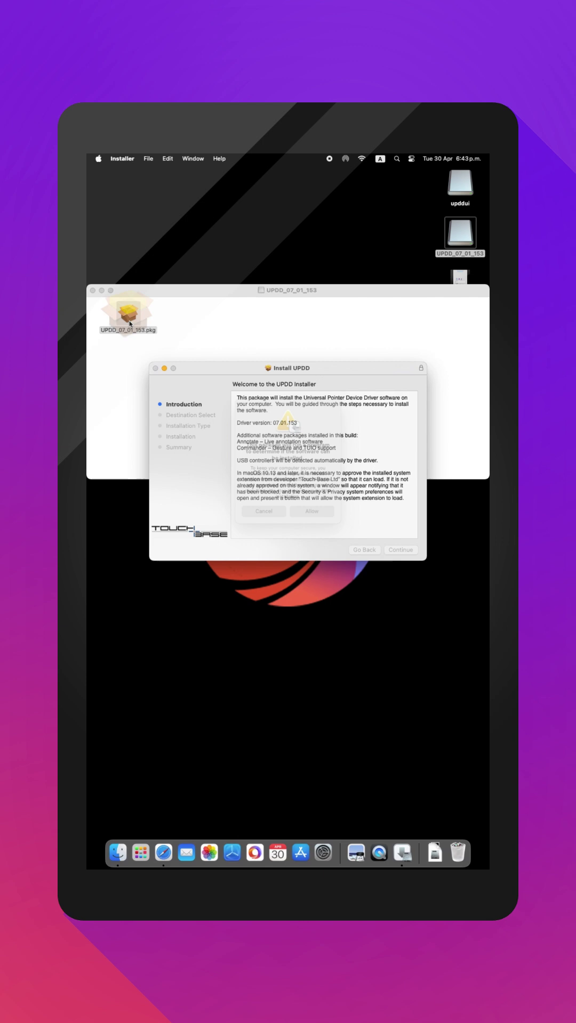
left_click(317, 516)
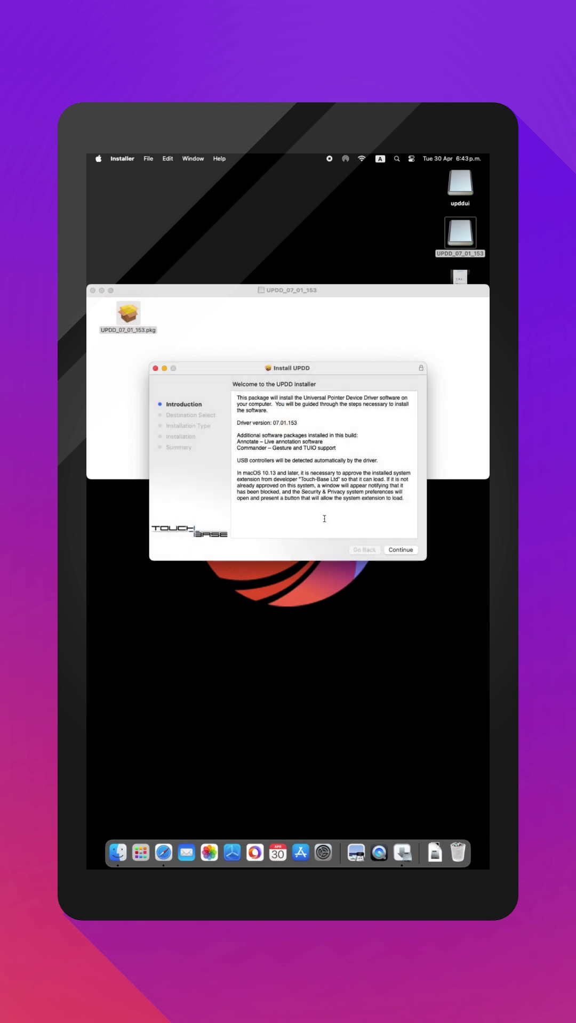
left_click(402, 551)
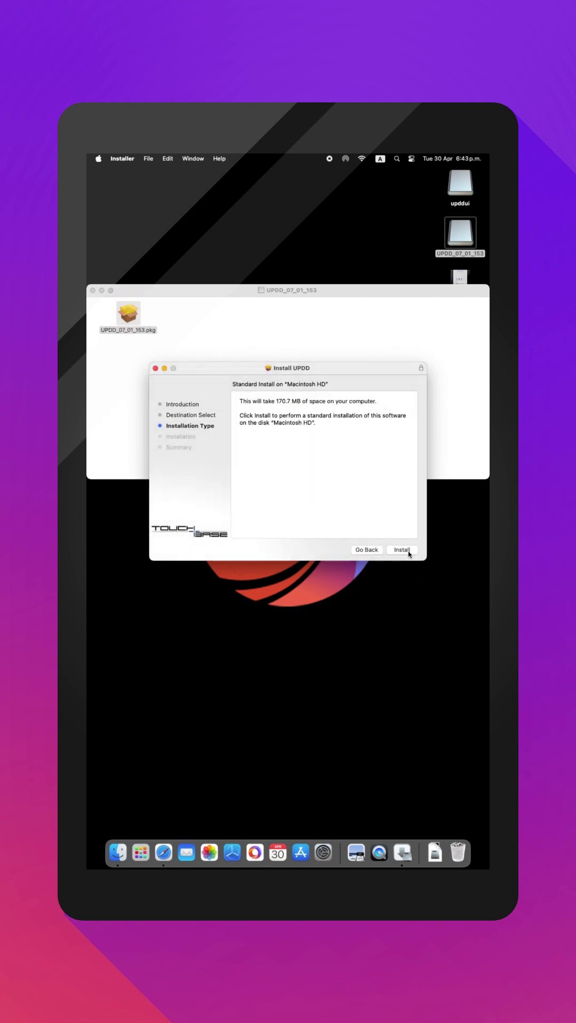
left_click(403, 550)
type("********")
key("Return")
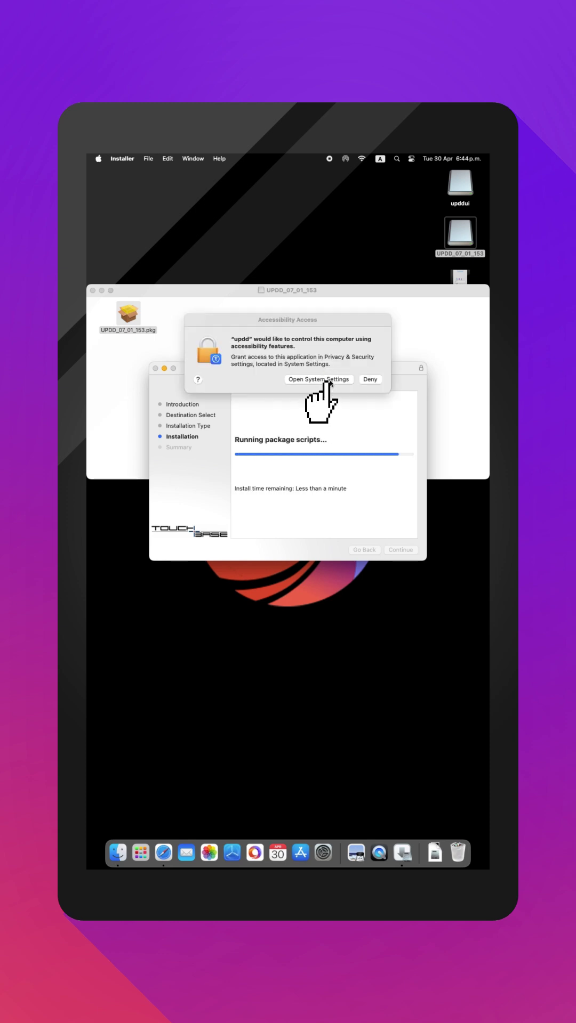
- Bring up the Accessibility settings, with the UPDD Commander dialog moved aside
left_click(333, 382)
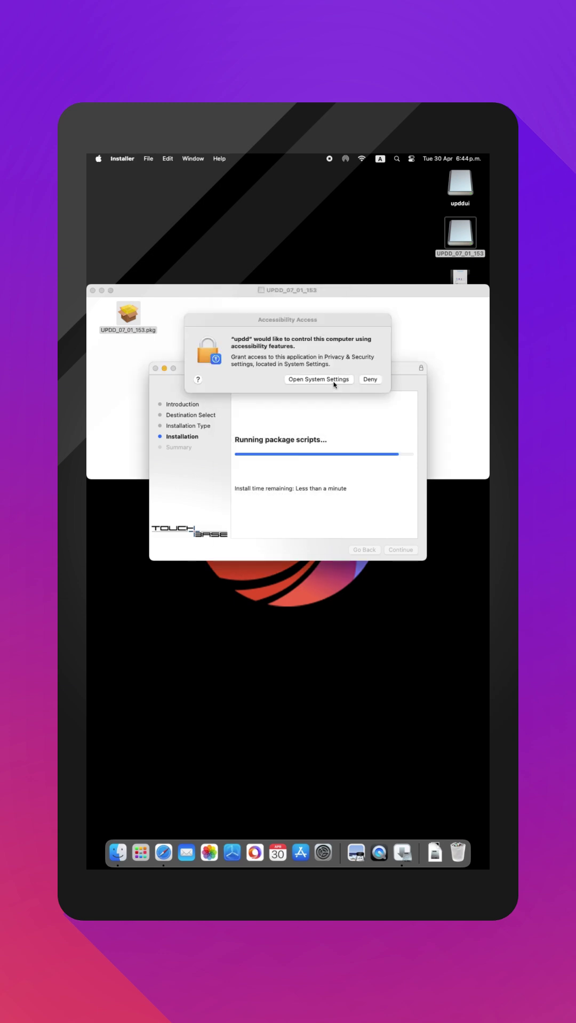
left_click(335, 382)
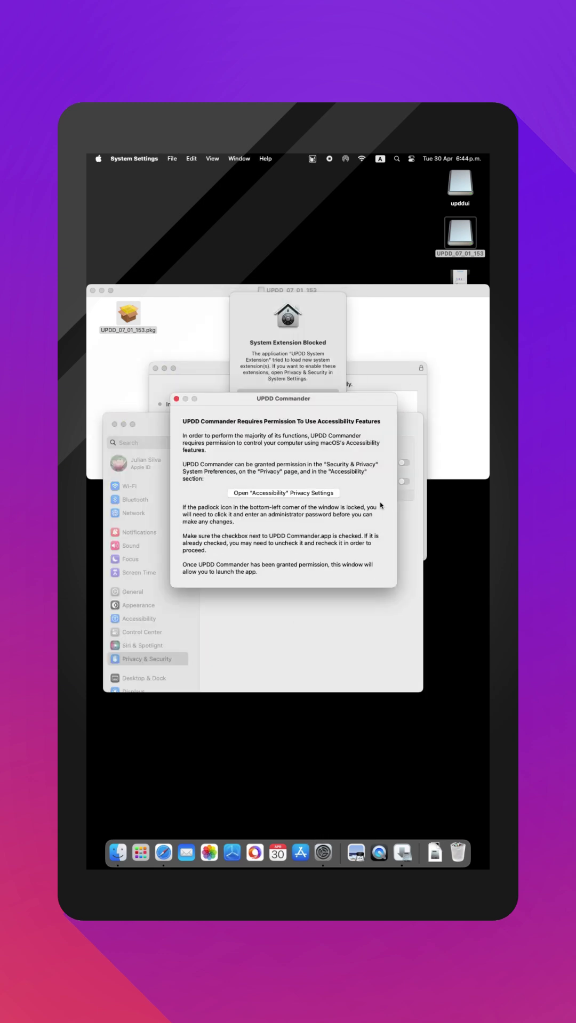
left_click_drag(260, 397, 188, 191)
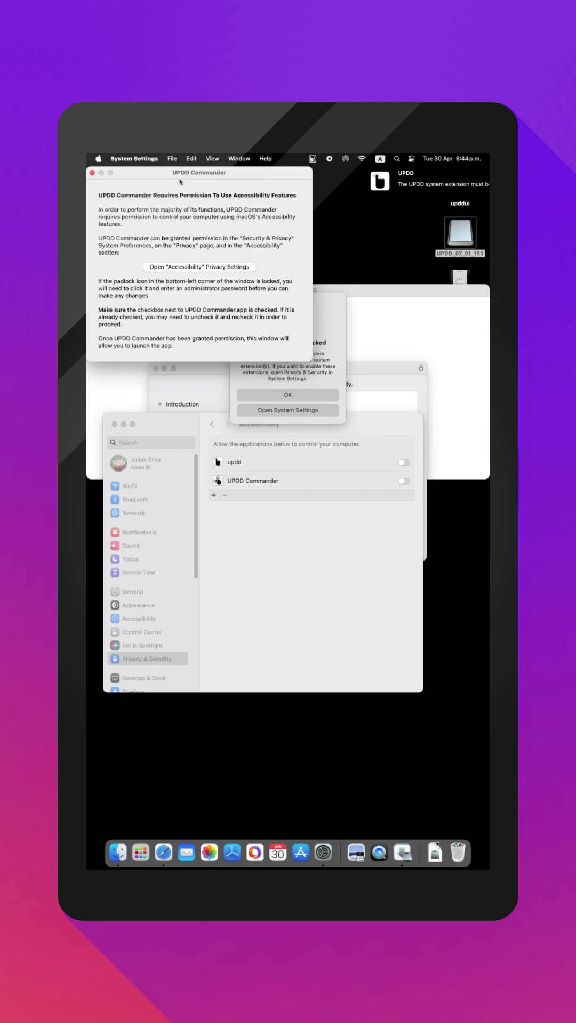
left_click(402, 441)
- Switch on accessibility access for updd and UPDD Commander, authenticating as administrator
left_click(405, 464)
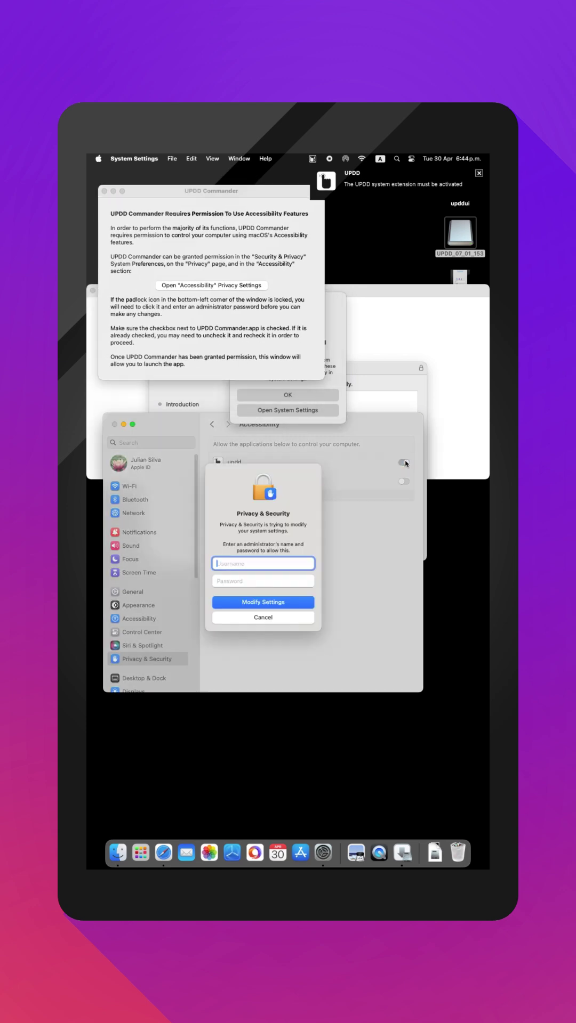
type("julin")
left_click(242, 582)
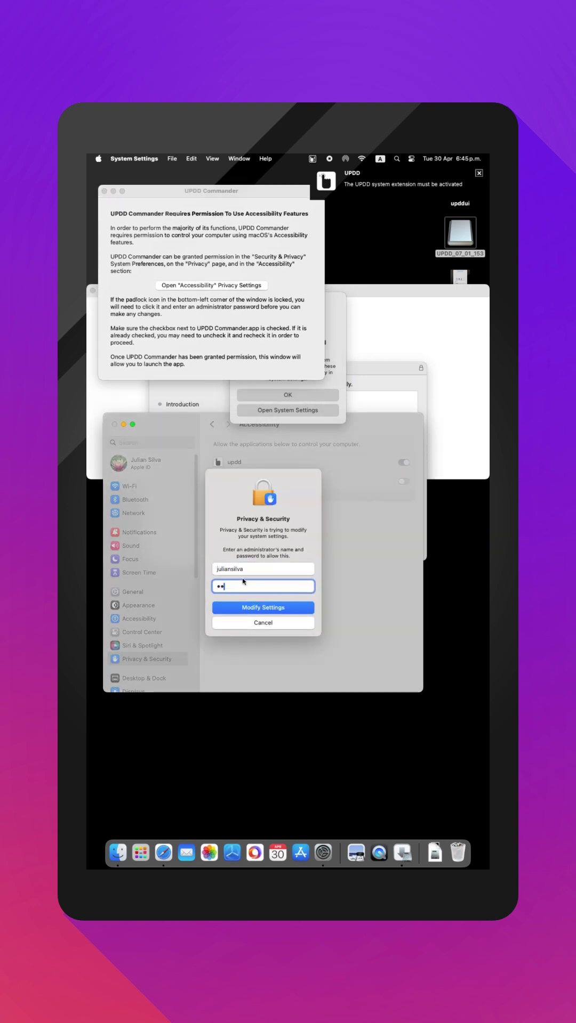
type("*********")
key("Return")
left_click(400, 481)
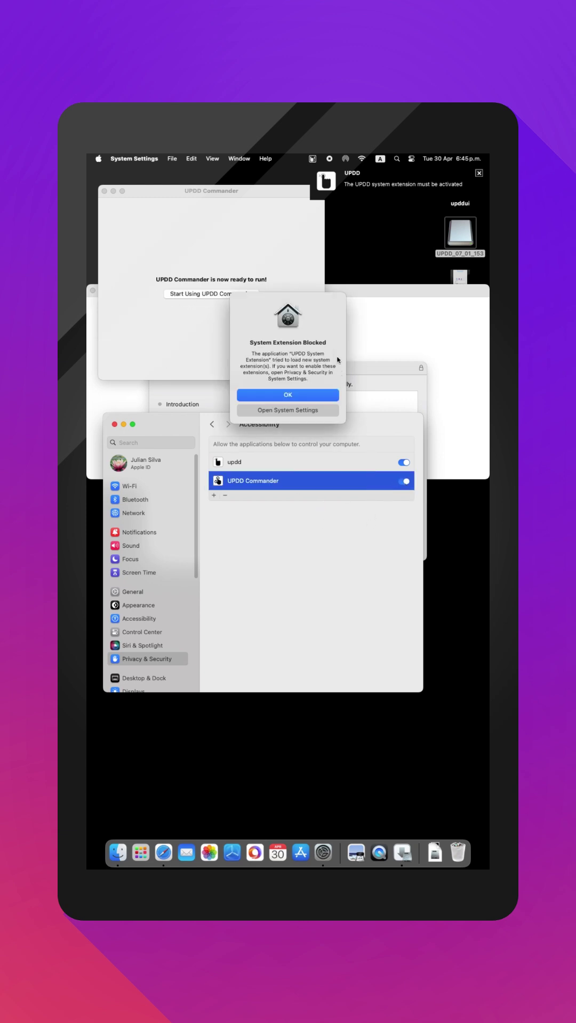
- Allow the blocked UPDD System Extension in Privacy & Security settings
left_click(300, 411)
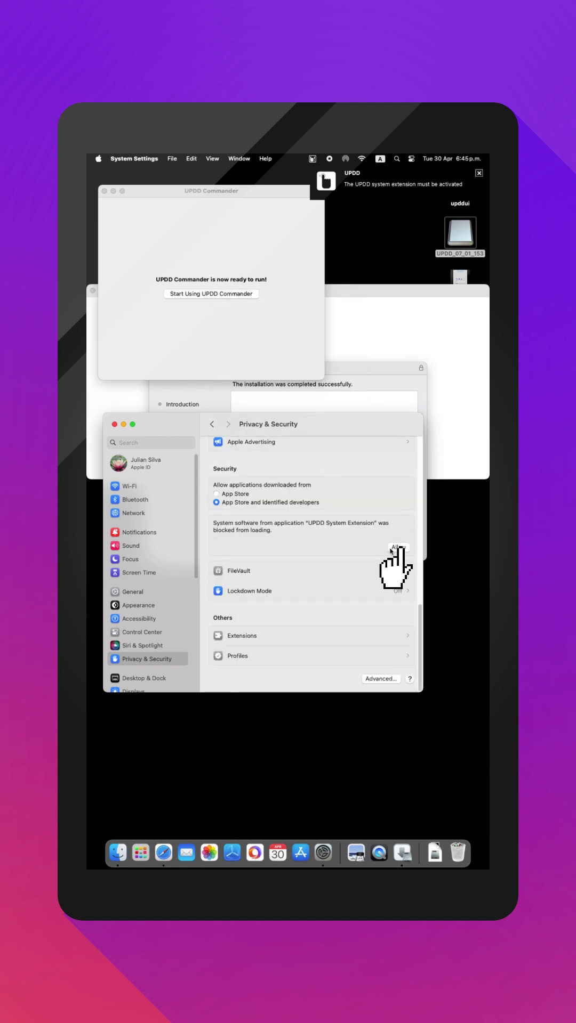
left_click(395, 552)
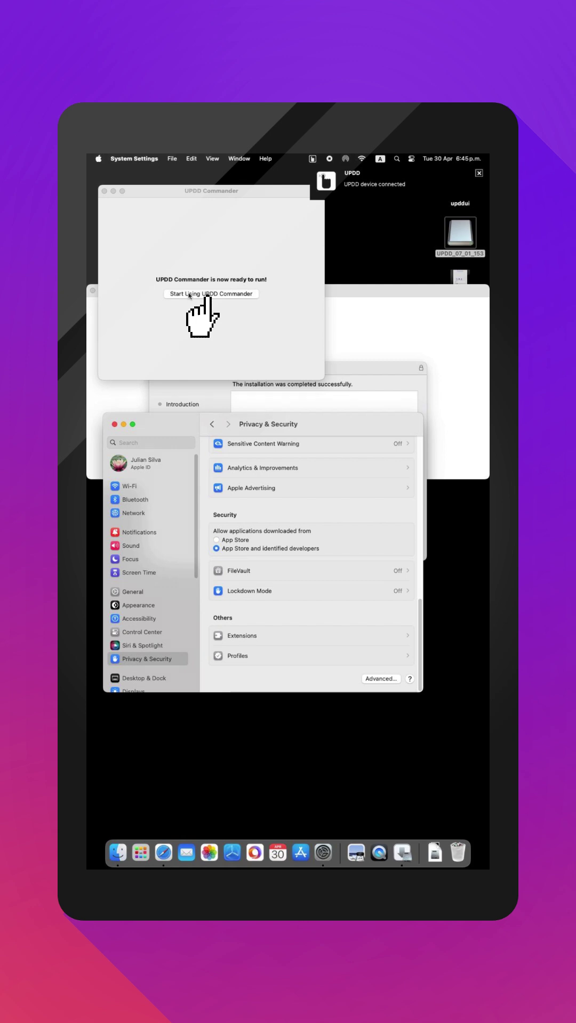
- Start UPDD Commander, quit System Settings, close the disk image window, then close the installer, keeping the package
left_click(187, 293)
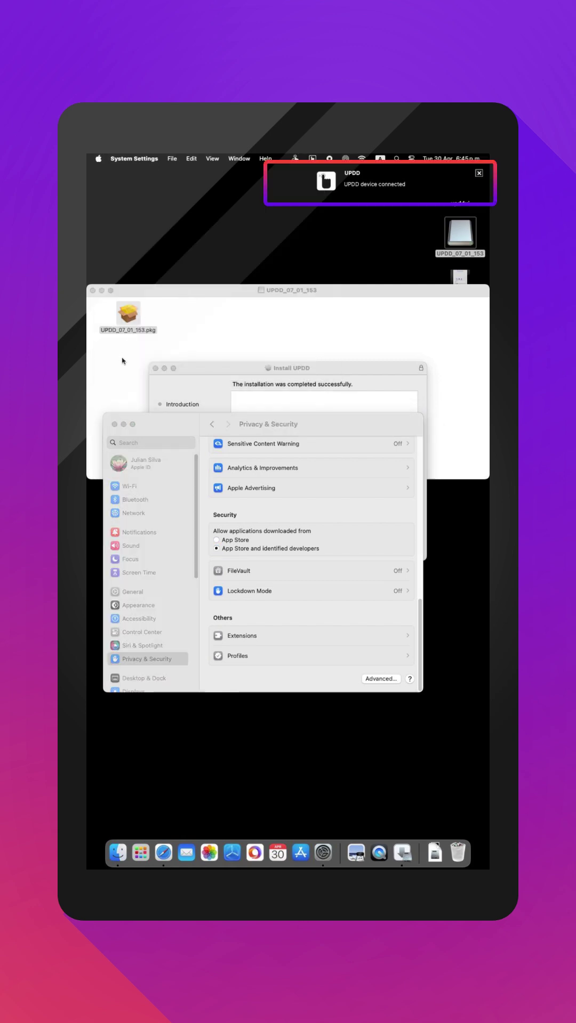
key("super+q")
left_click(93, 291)
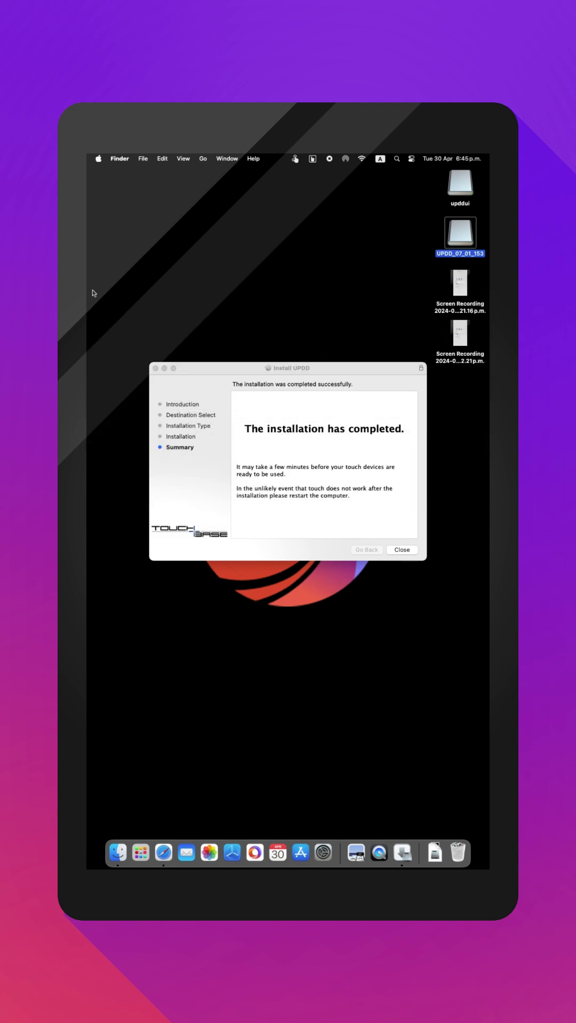
left_click(402, 551)
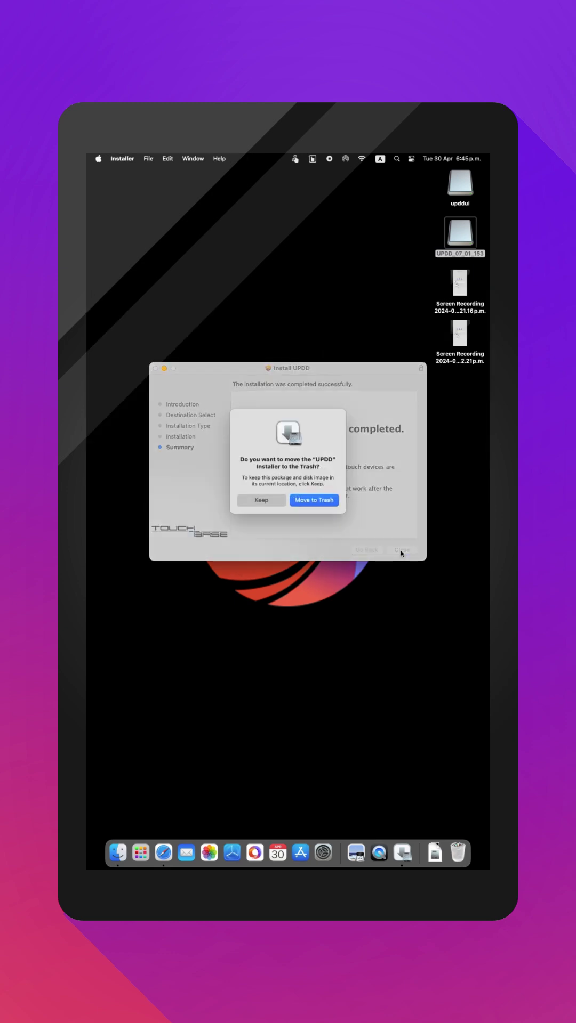
left_click(257, 501)
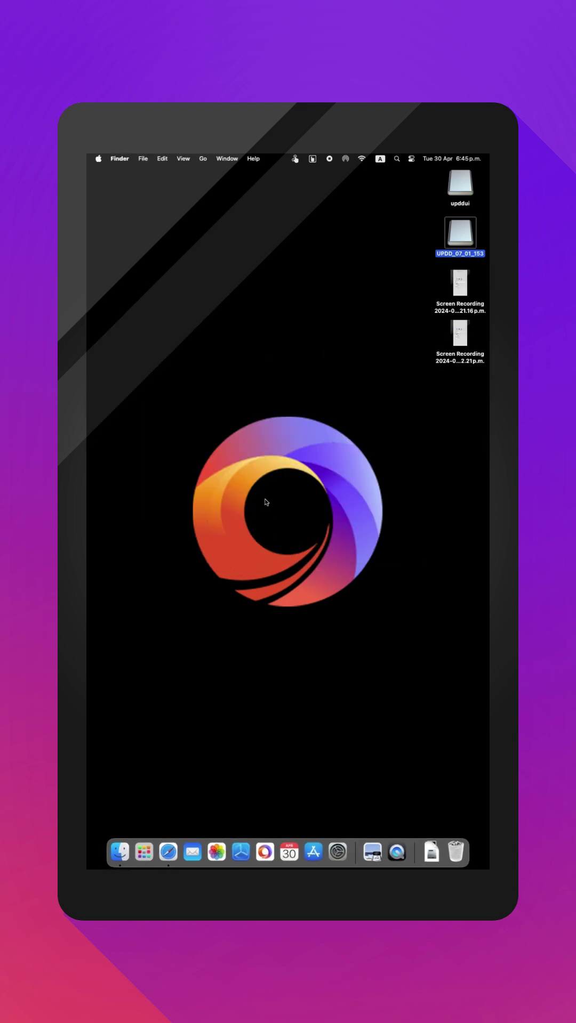